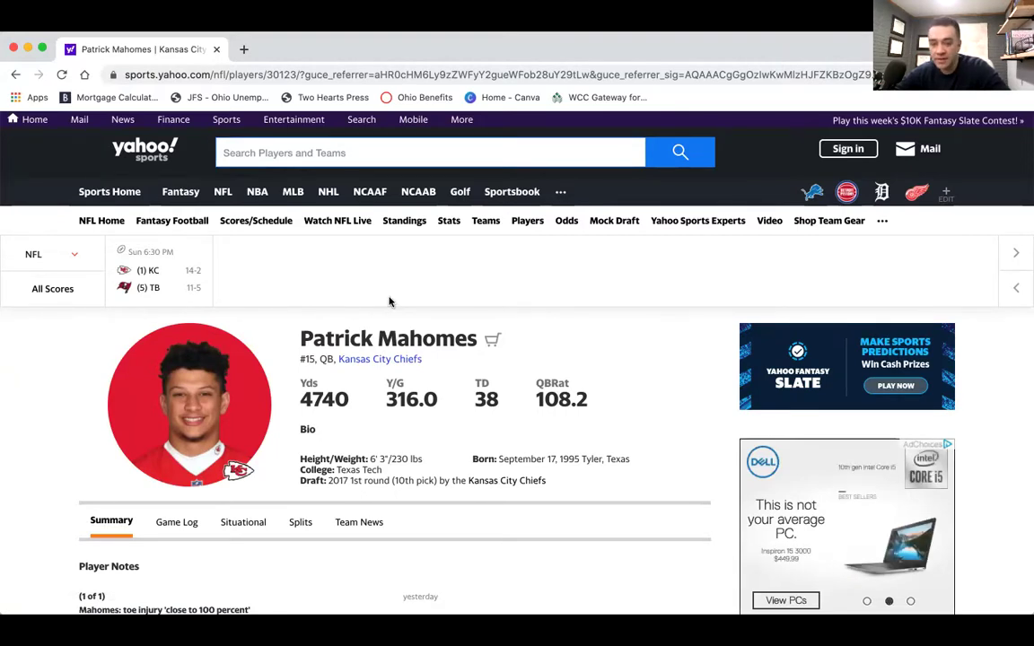
- Look over the Yahoo player stats tables, then select the page's full web address
{"action": "scroll", "coordinate": [390, 302], "scroll_direction": "down", "scroll_amount": 1}
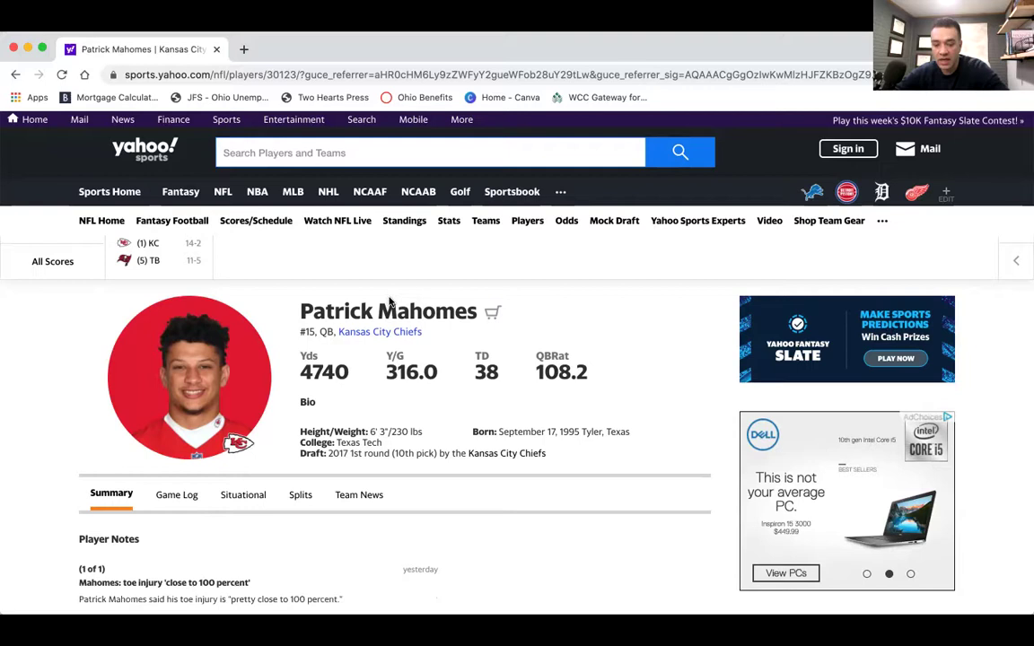
{"action": "scroll", "coordinate": [389, 302], "scroll_direction": "down", "scroll_amount": 4}
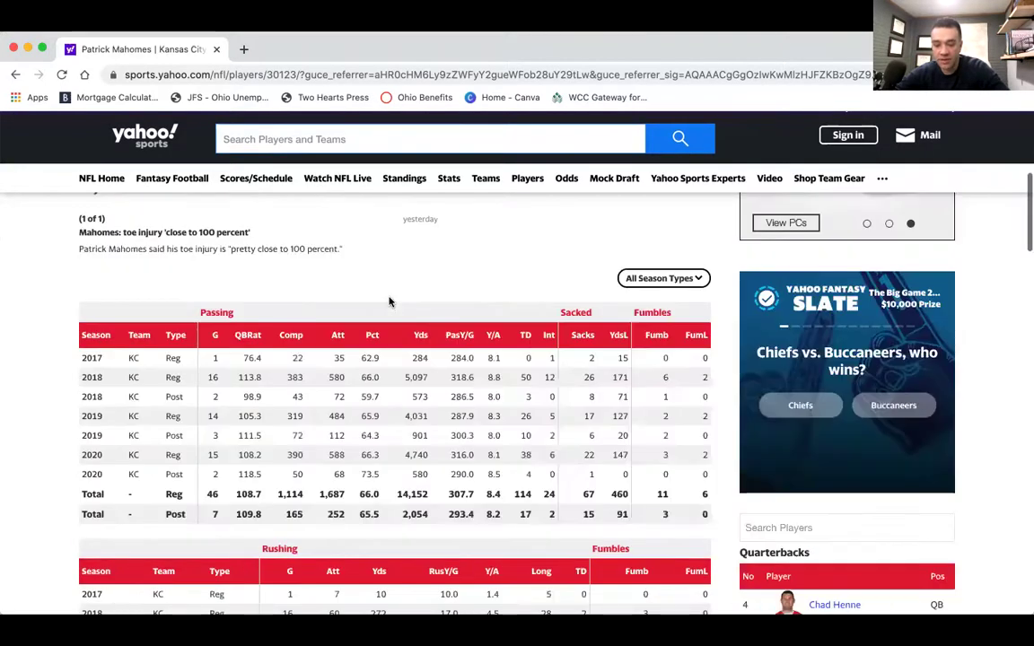
{"action": "scroll", "coordinate": [390, 302], "scroll_direction": "down", "scroll_amount": 3}
{"action": "scroll", "coordinate": [389, 302], "scroll_direction": "down", "scroll_amount": 3}
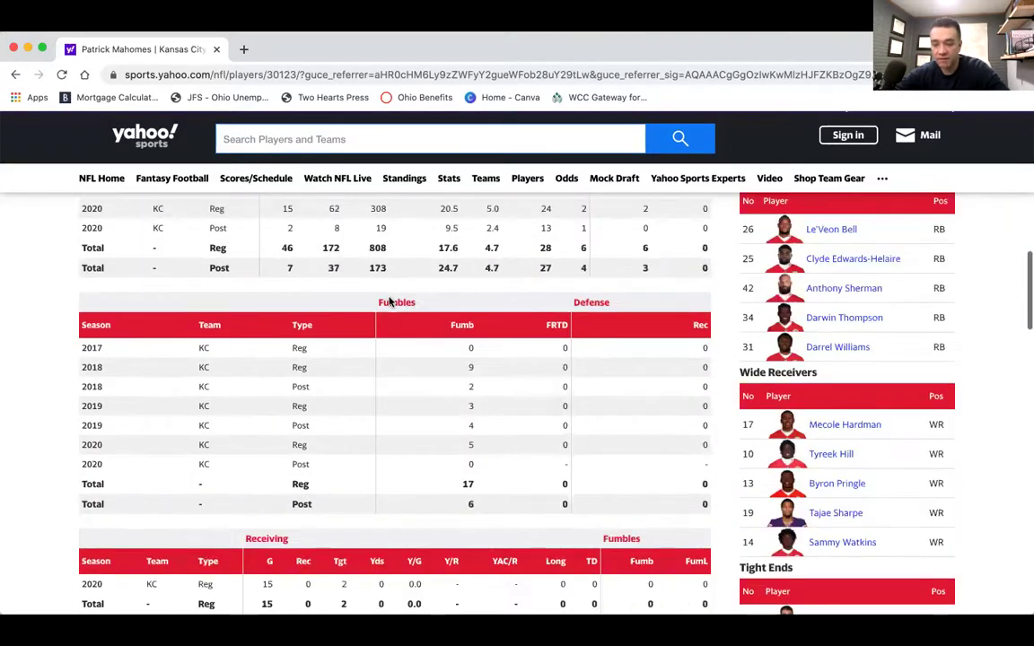
{"action": "scroll", "coordinate": [389, 302], "scroll_direction": "down", "scroll_amount": 3}
{"action": "scroll", "coordinate": [350, 267], "scroll_direction": "up", "scroll_amount": 20}
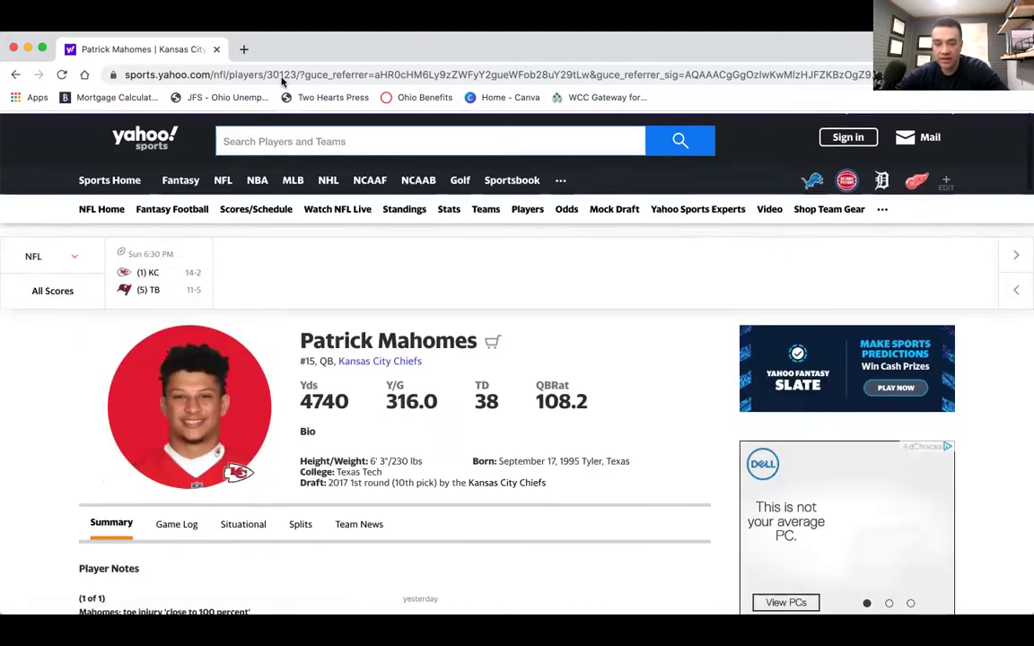
{"action": "left_click", "coordinate": [274, 74]}
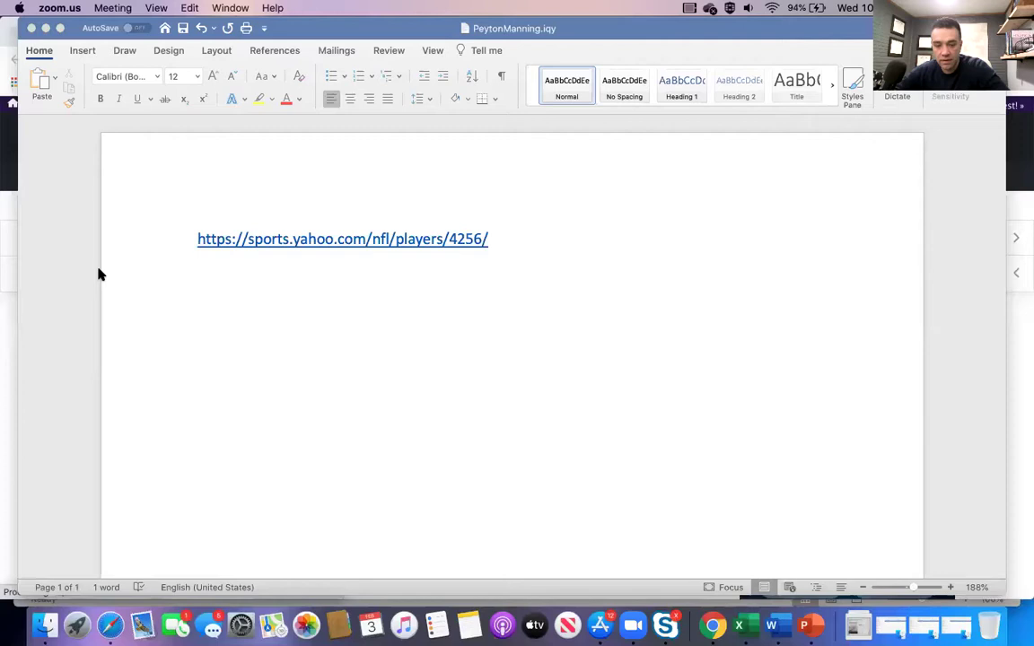
- In PeytonManning.iqy, replace the old players/4256 link with the pasted players/30123 address
{"action": "left_click", "coordinate": [527, 236]}
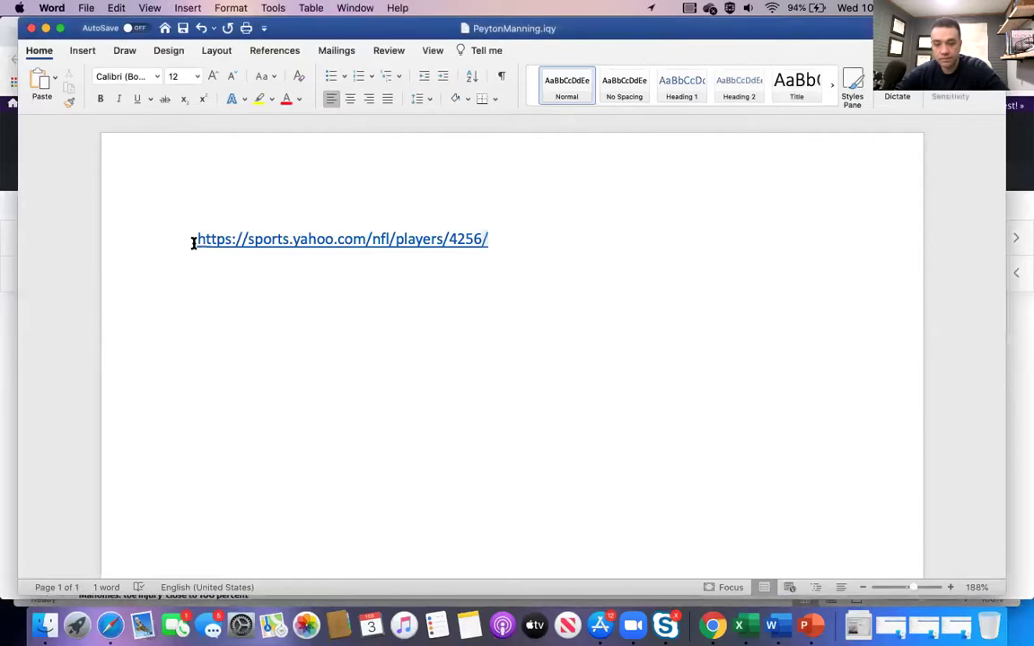
{"action": "triple_click", "coordinate": [193, 240]}
{"action": "key", "text": "BackSpace"}
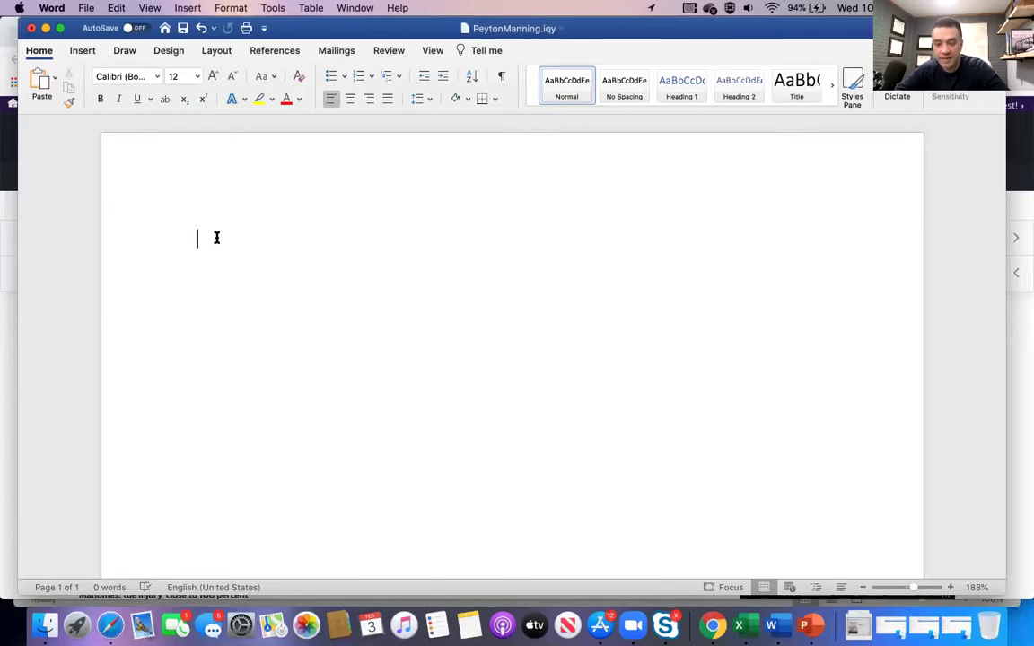
{"action": "key", "text": "super+v"}
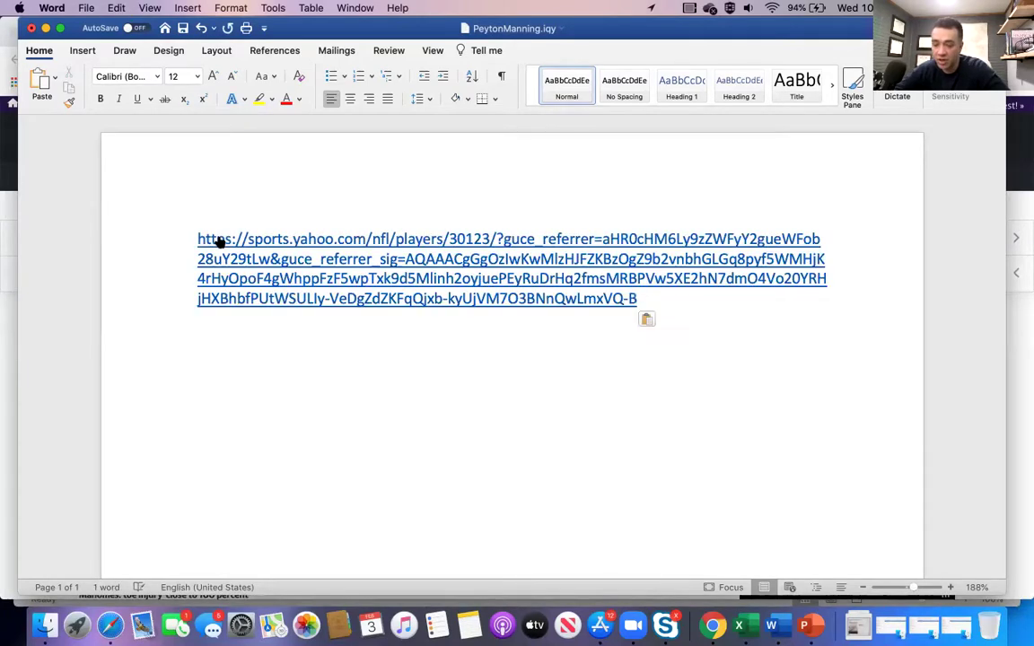
{"action": "key", "text": "Return"}
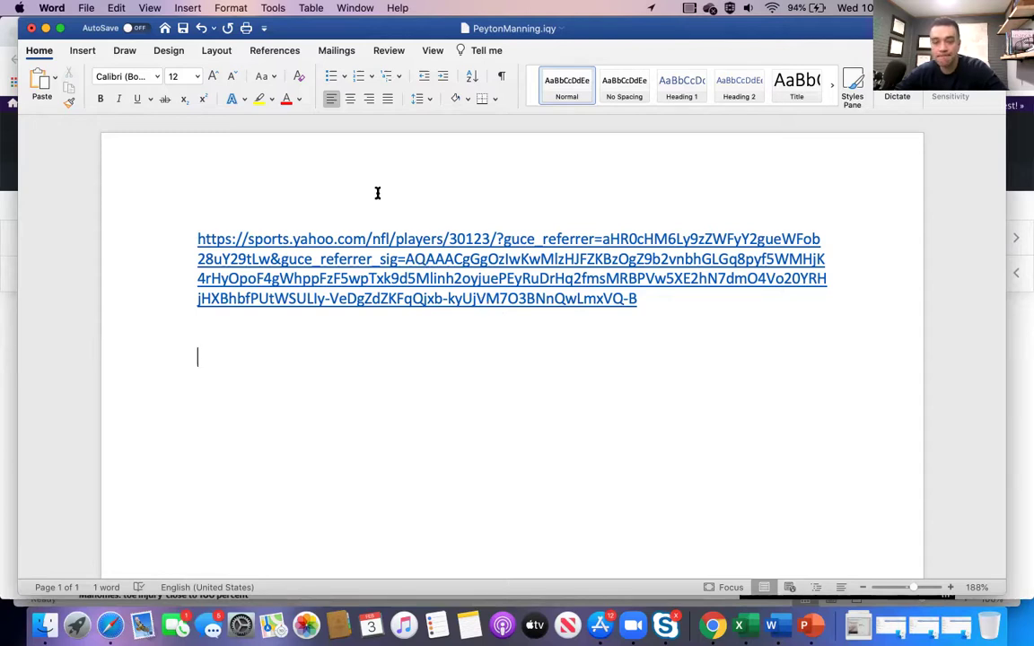
- Save the document as PMaData.iqy using the Plain Text file format
{"action": "left_click", "coordinate": [85, 8]}
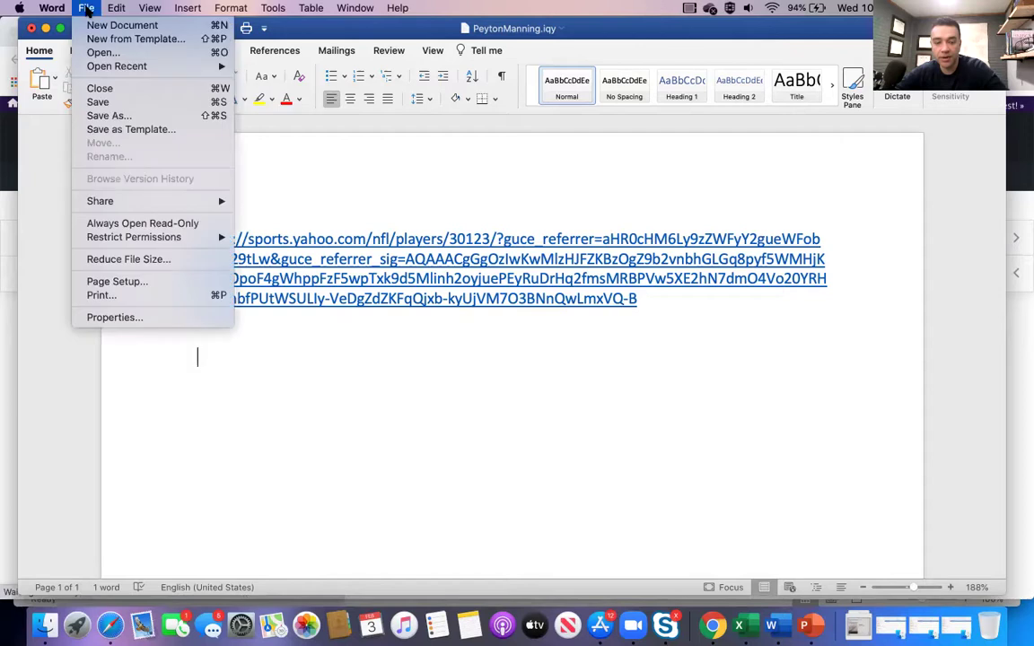
{"action": "left_click", "coordinate": [126, 115]}
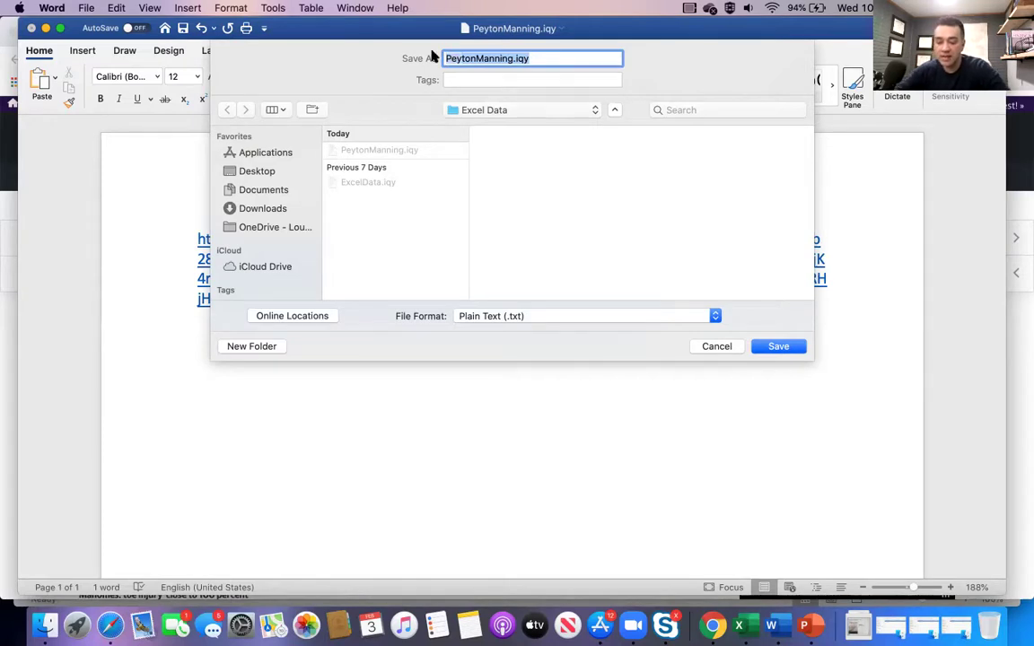
{"action": "type", "text": "PM"}
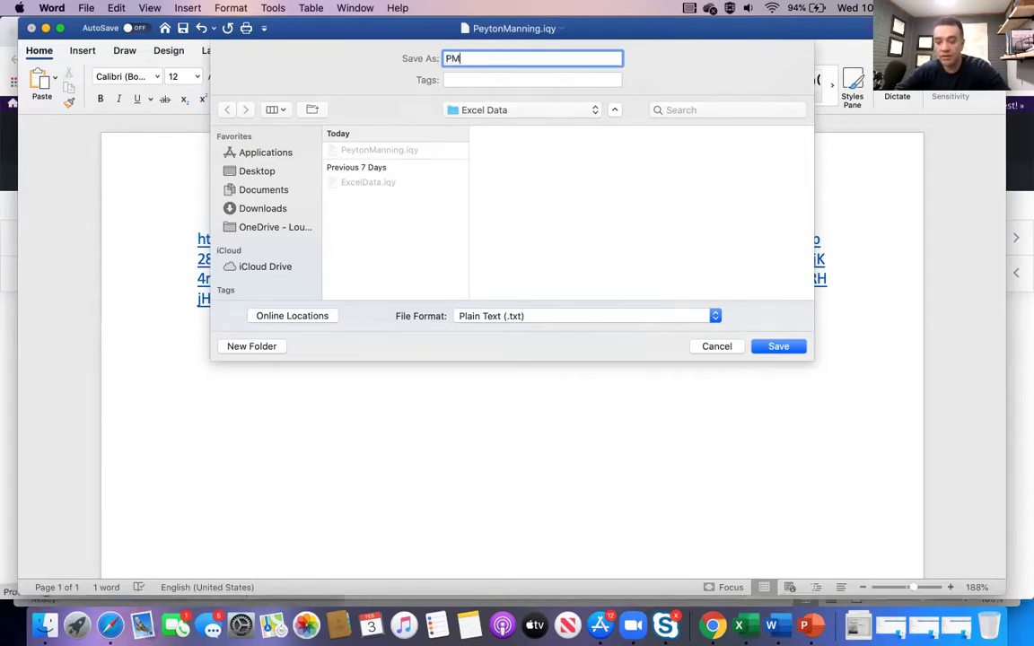
{"action": "type", "text": "a"}
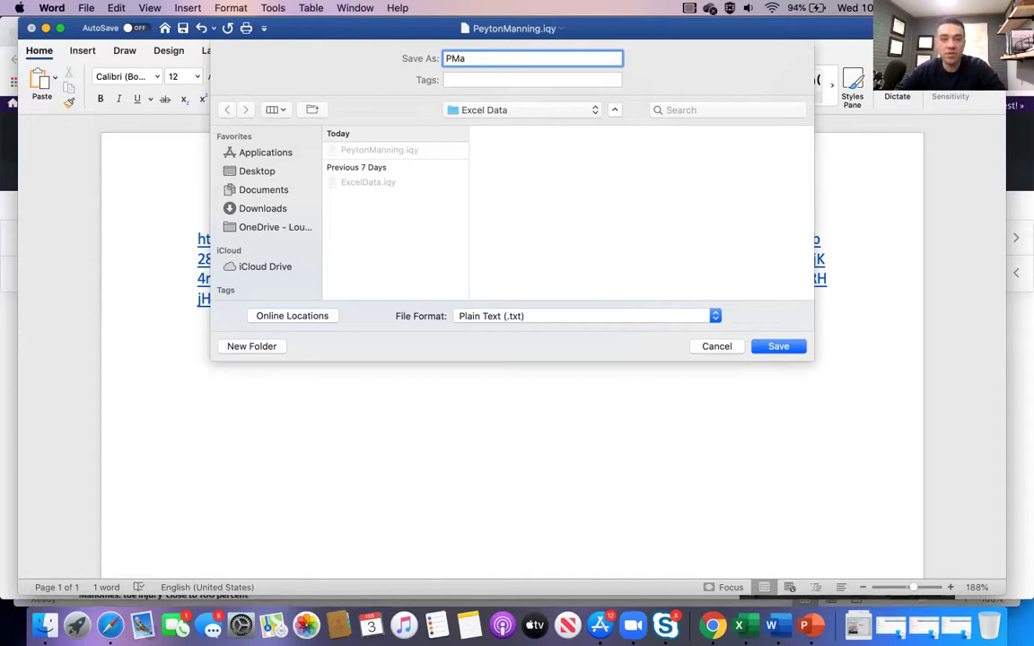
{"action": "type", "text": "Data.i"}
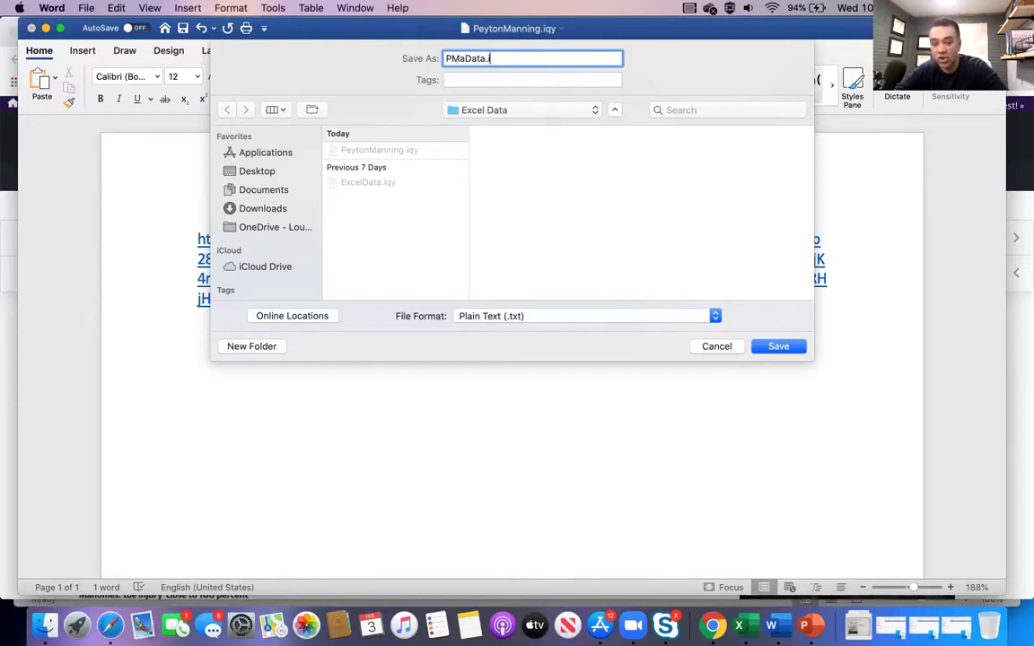
{"action": "type", "text": "y"}
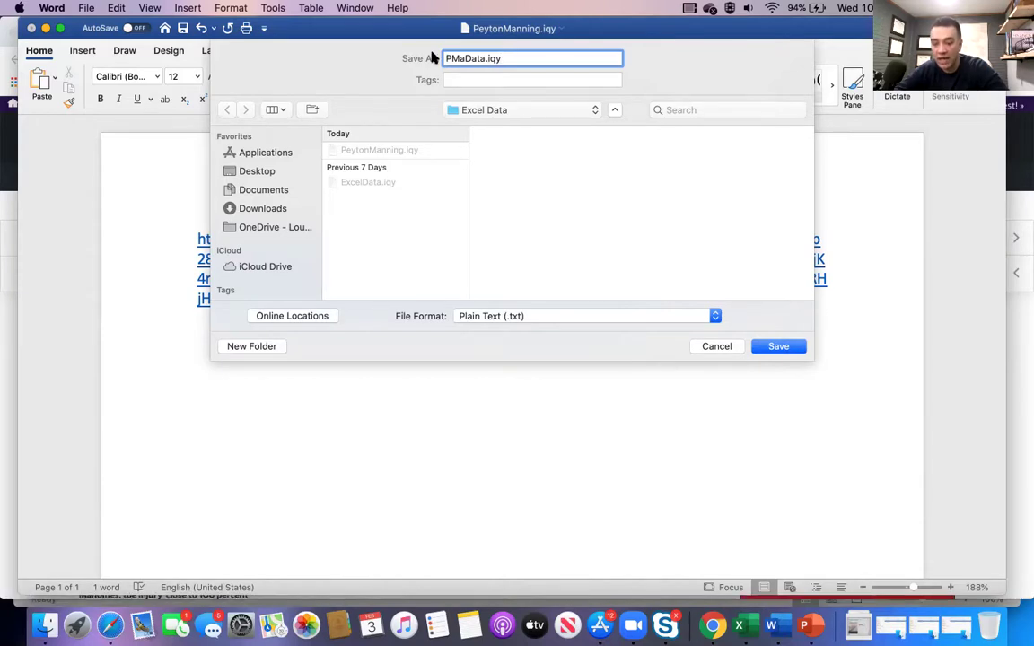
{"action": "left_click", "coordinate": [527, 316]}
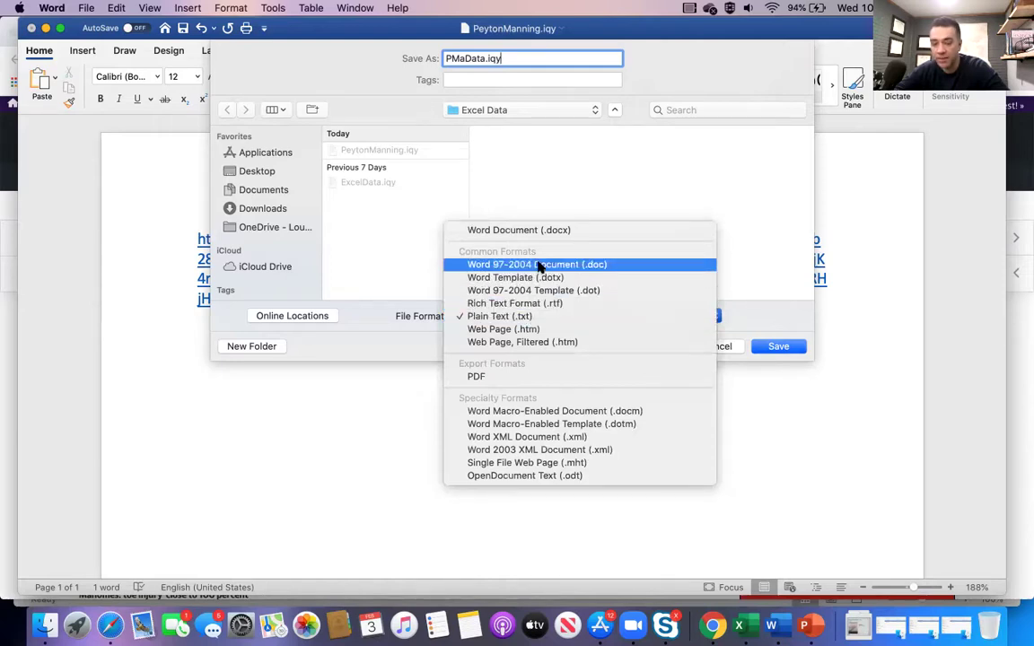
{"action": "left_click", "coordinate": [540, 317]}
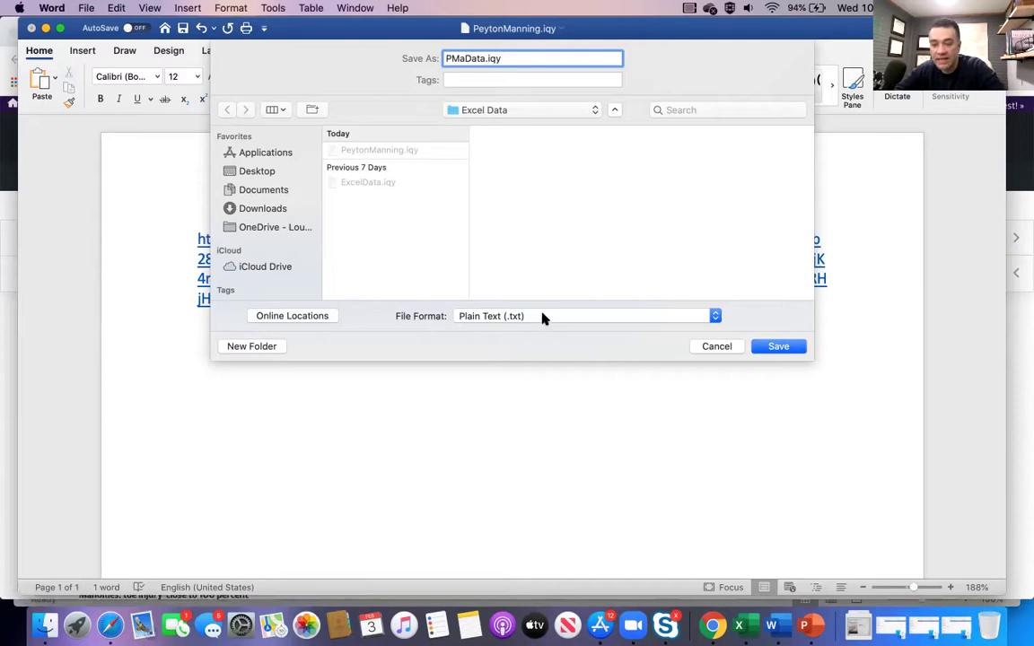
{"action": "left_click", "coordinate": [791, 346]}
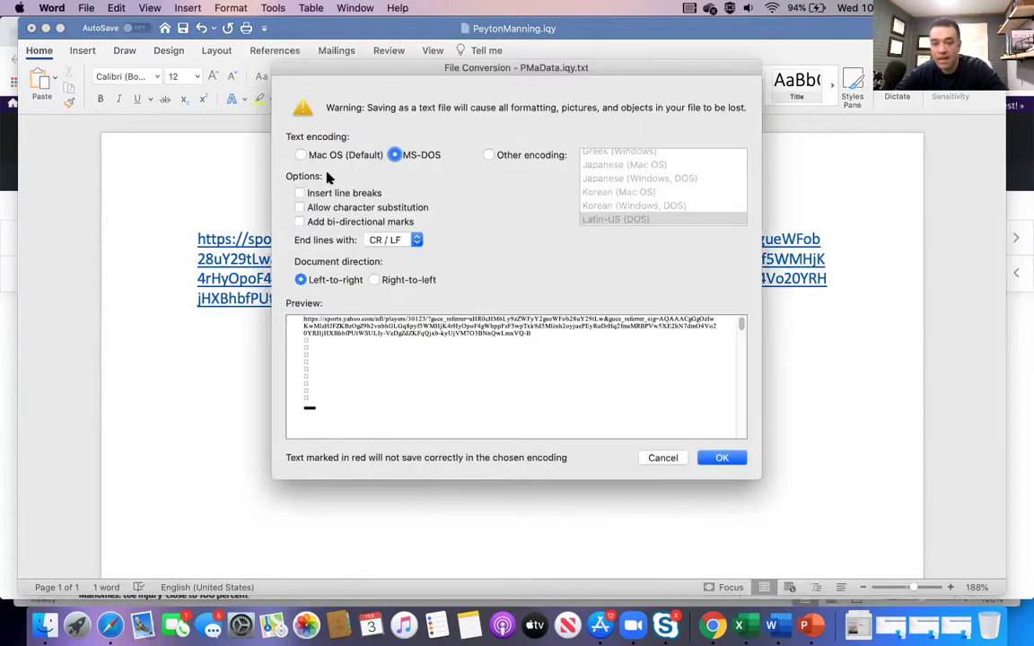
{"action": "left_click", "coordinate": [302, 155]}
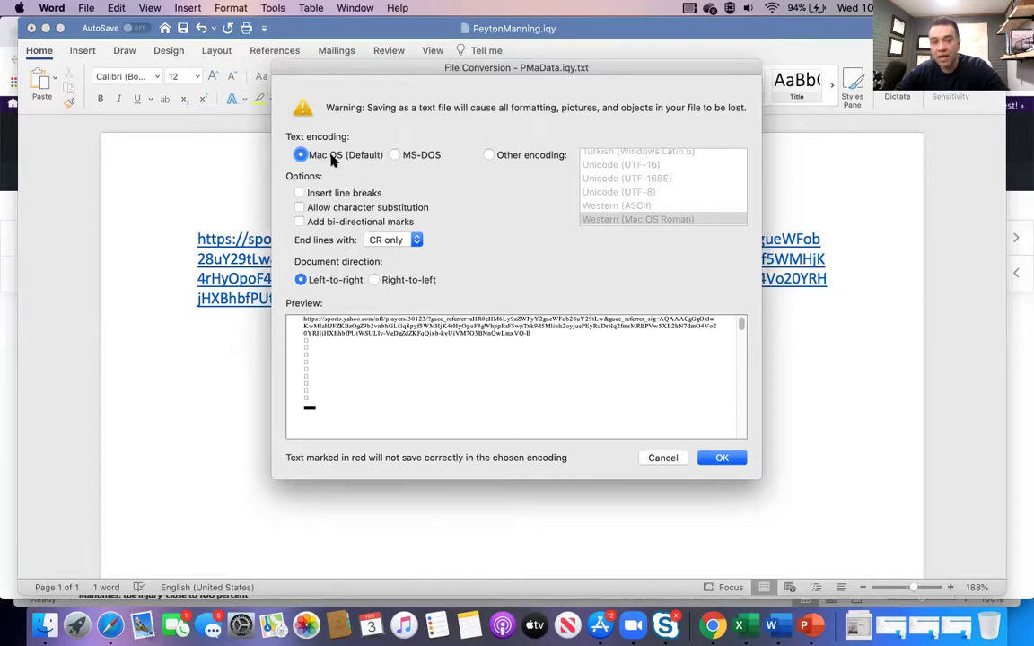
{"action": "left_click", "coordinate": [395, 155]}
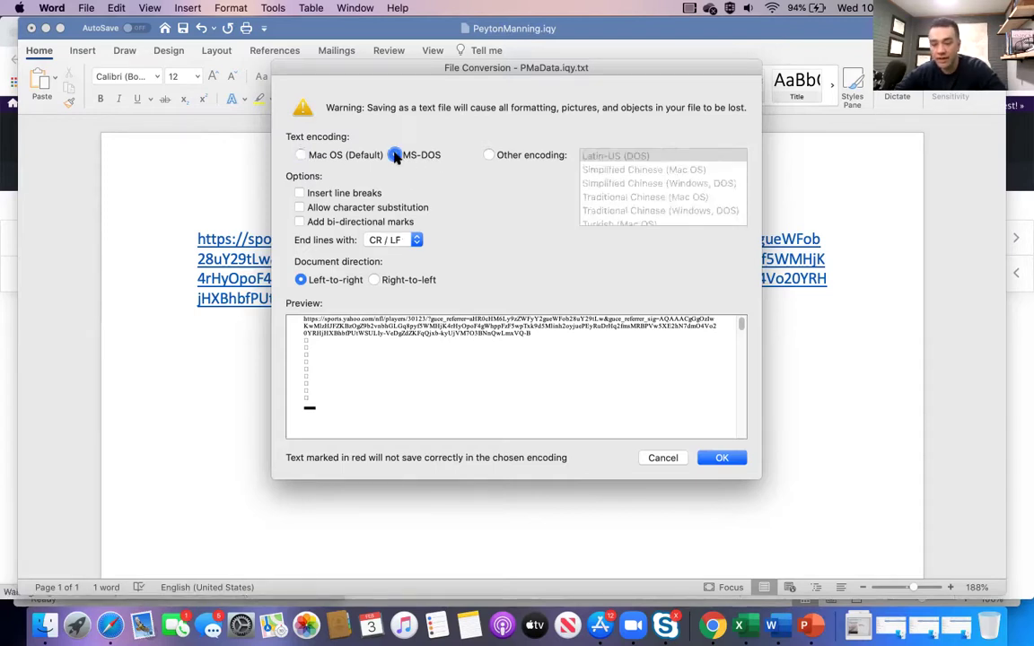
- Accept the MS-DOS encoding to finish saving PMaData.iqy as plain text
{"action": "left_click", "coordinate": [723, 458]}
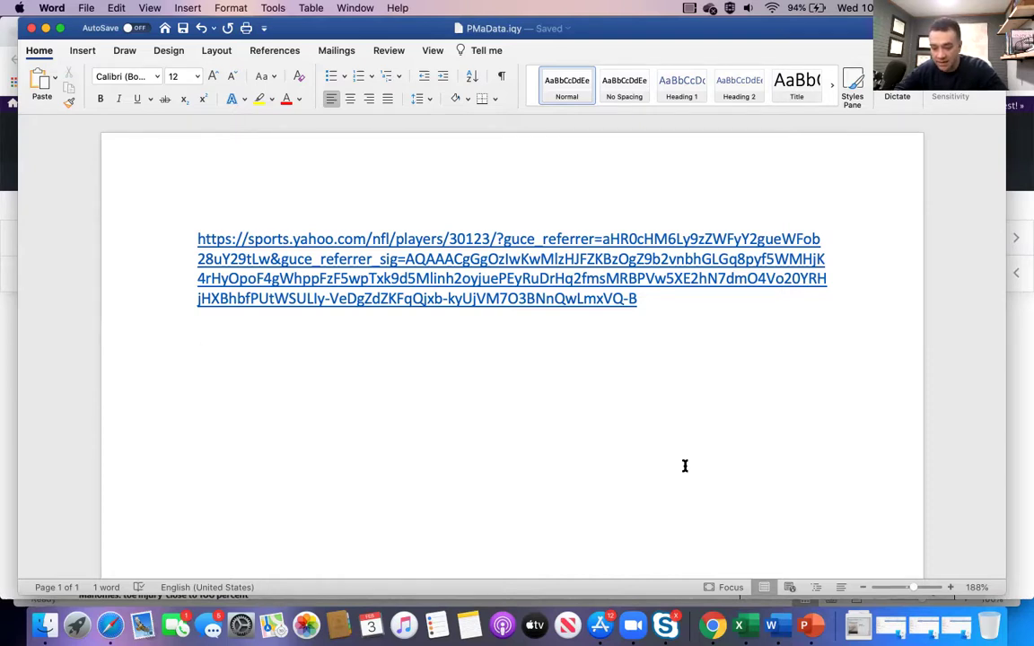
- Switch to Excel's blank Book4 workbook with an empty Sheet1
{"action": "left_click", "coordinate": [743, 625]}
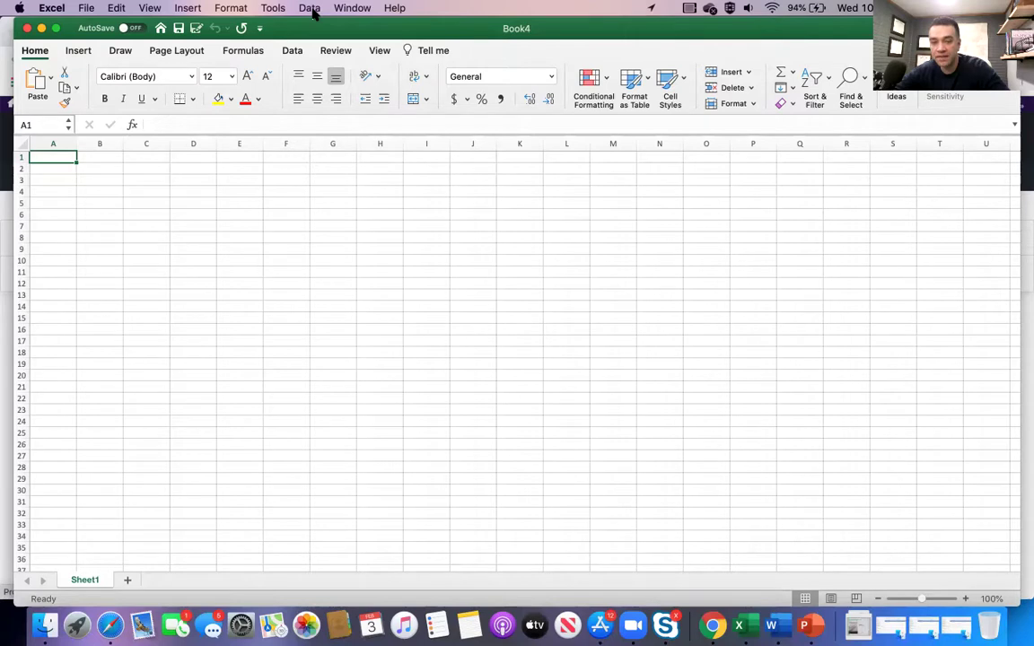
- Launch Run Web Query from Data > Get External Data
{"action": "left_click", "coordinate": [309, 8]}
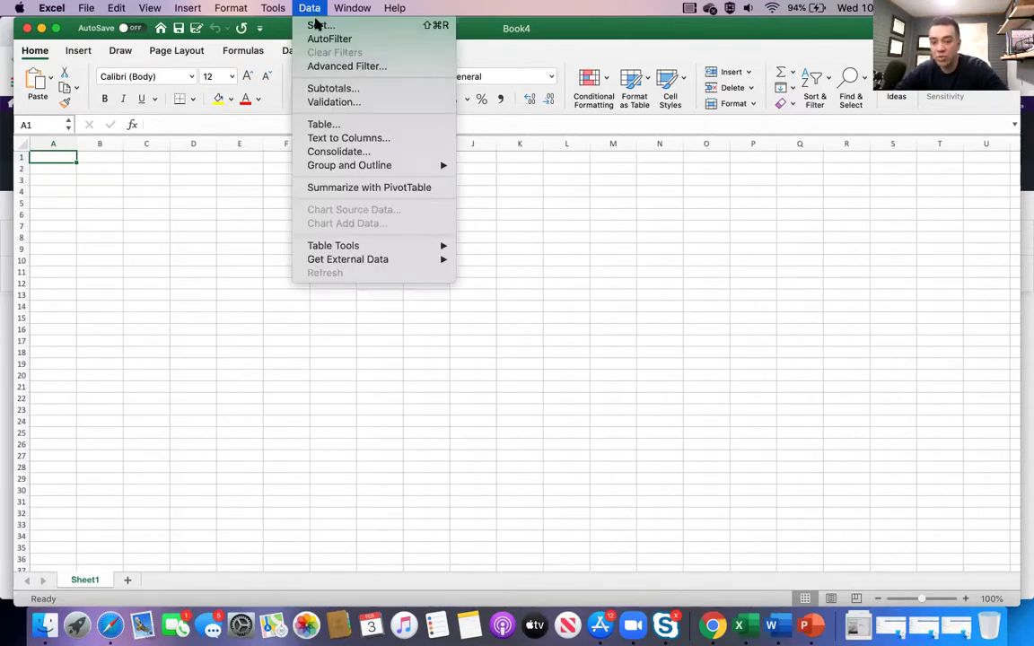
{"action": "mouse_move", "coordinate": [390, 262]}
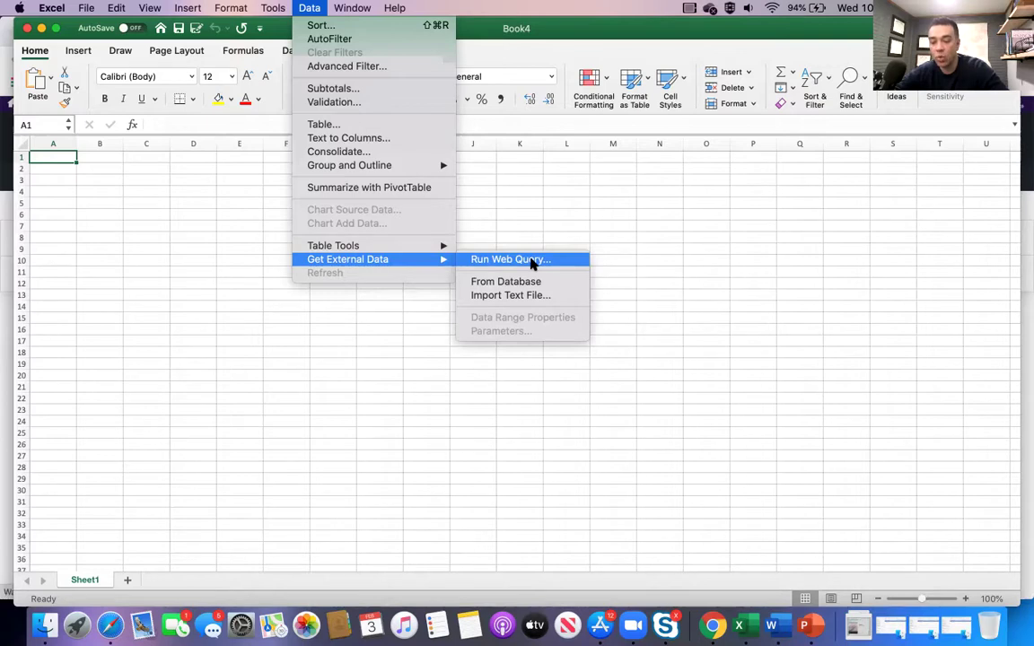
{"action": "left_click", "coordinate": [531, 260]}
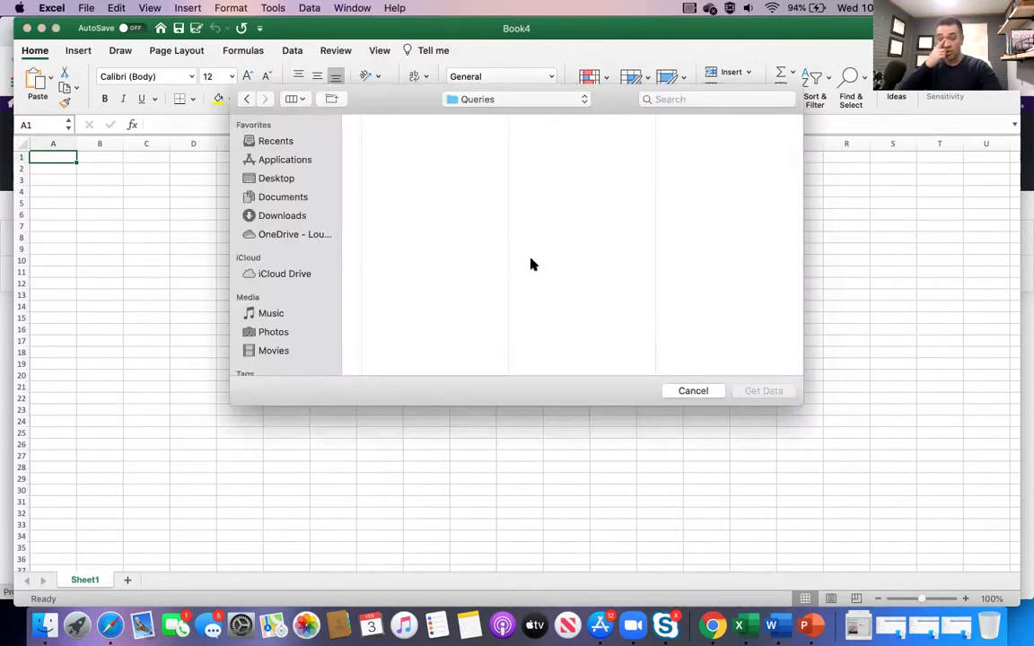
- Select PMaData.iqy in the Documents > Excel Data folder as the query file
{"action": "left_click", "coordinate": [281, 196]}
{"action": "left_click", "coordinate": [392, 138]}
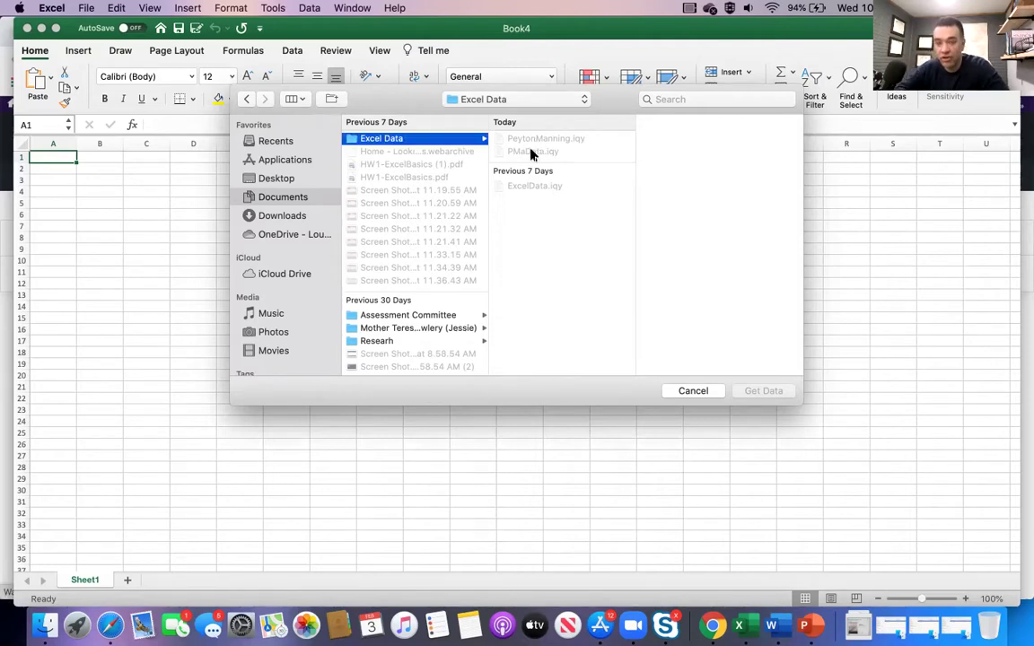
{"action": "right_click", "coordinate": [530, 155]}
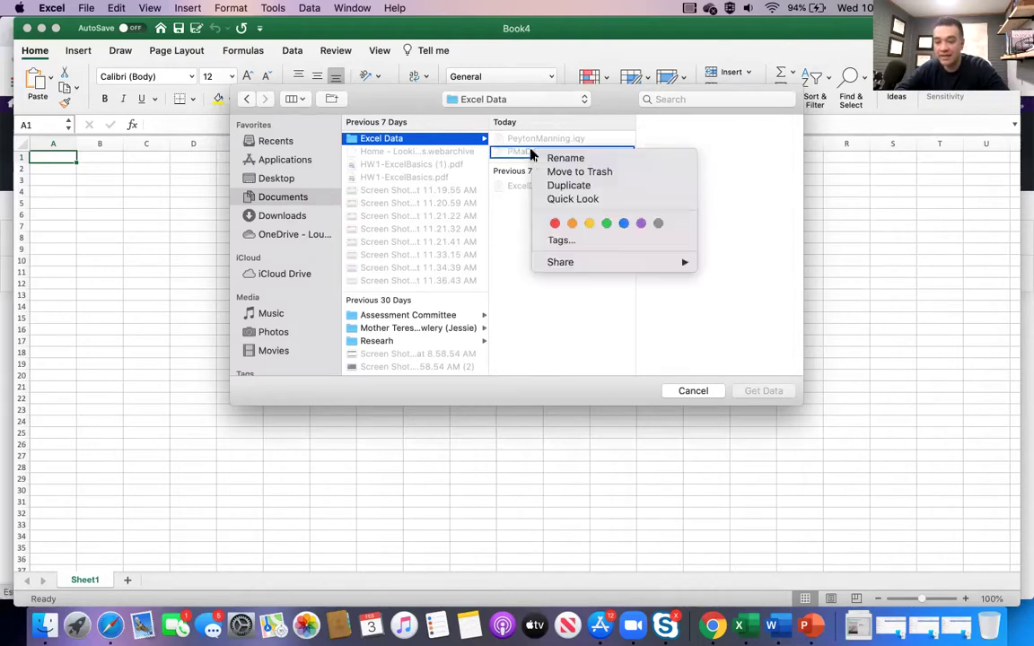
{"action": "left_click", "coordinate": [605, 161]}
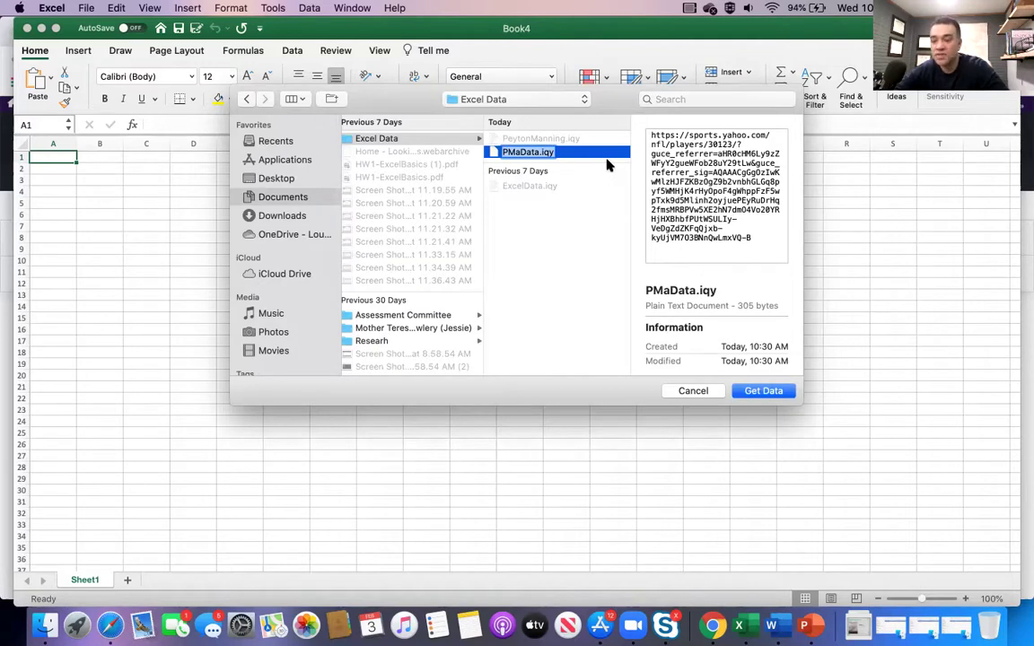
- Import the query's stats tables into the existing sheet at cell $A$1
{"action": "left_click", "coordinate": [758, 395]}
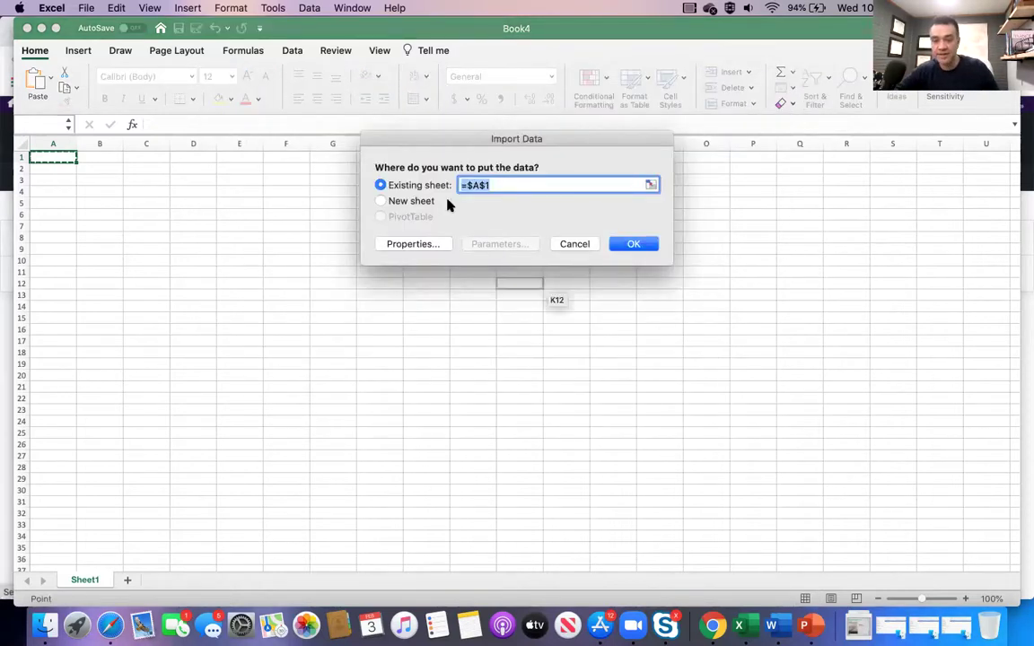
{"action": "left_click", "coordinate": [633, 244]}
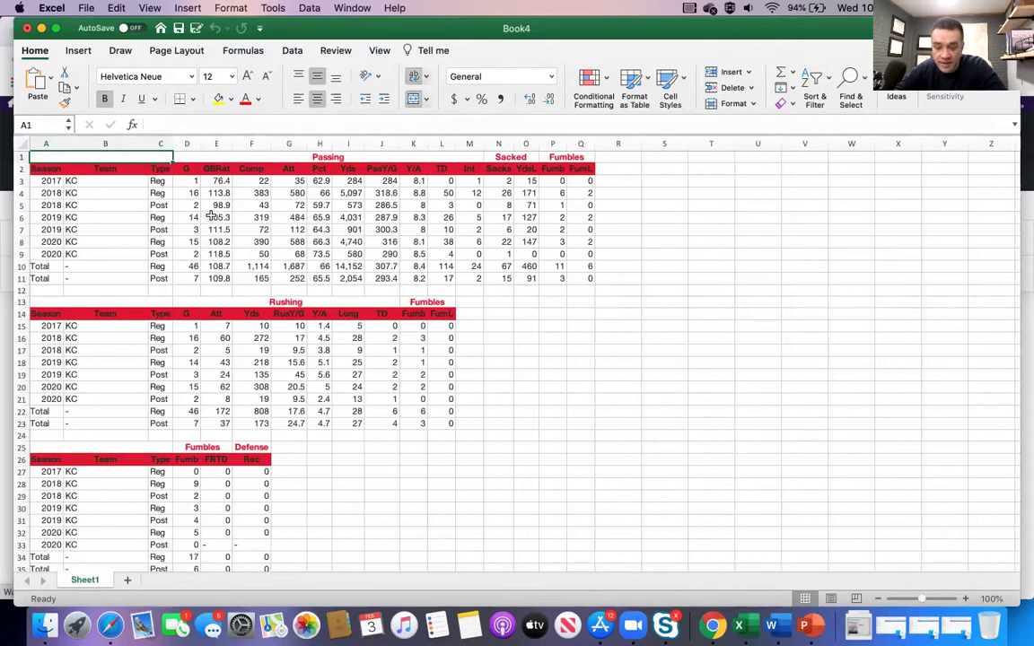
- Clear the player lists in A88:D110 below the stats tables
{"action": "scroll", "coordinate": [246, 336], "scroll_direction": "down", "scroll_amount": 8}
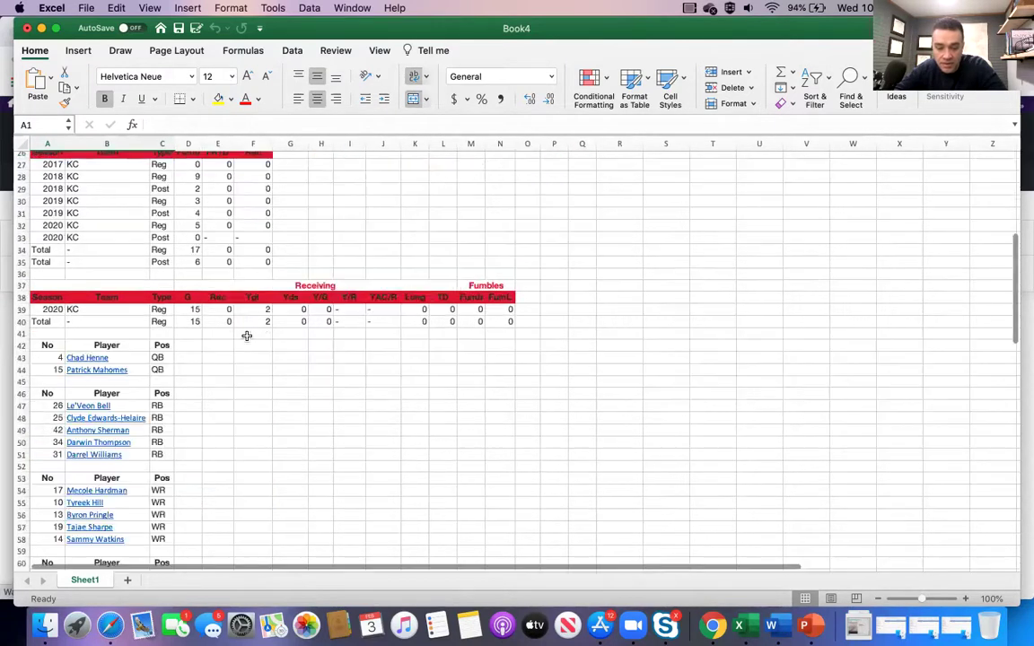
{"action": "scroll", "coordinate": [247, 336], "scroll_direction": "down", "scroll_amount": 15}
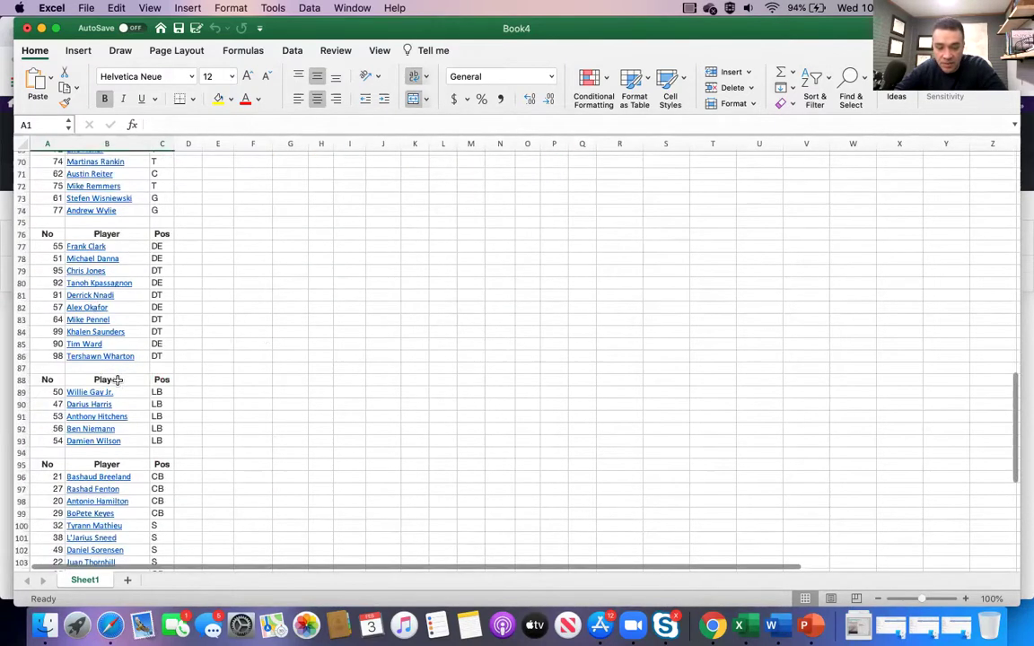
{"action": "scroll", "coordinate": [117, 381], "scroll_direction": "down", "scroll_amount": 10}
{"action": "scroll", "coordinate": [117, 380], "scroll_direction": "up", "scroll_amount": 4}
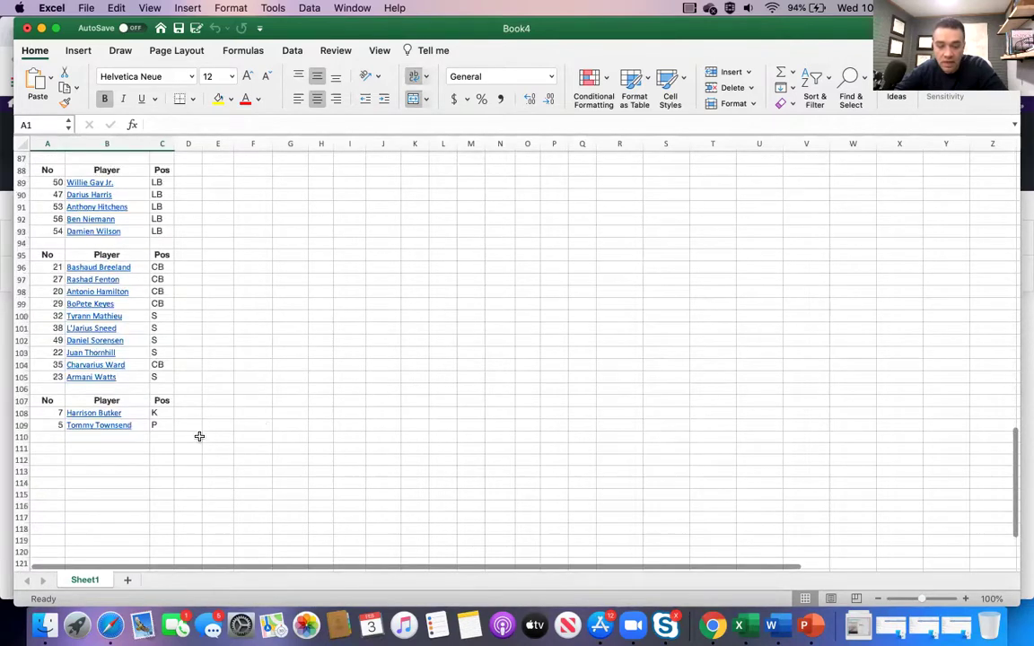
{"action": "left_click_drag", "start_coordinate": [195, 436], "coordinate": [41, 168]}
{"action": "key", "text": "Delete"}
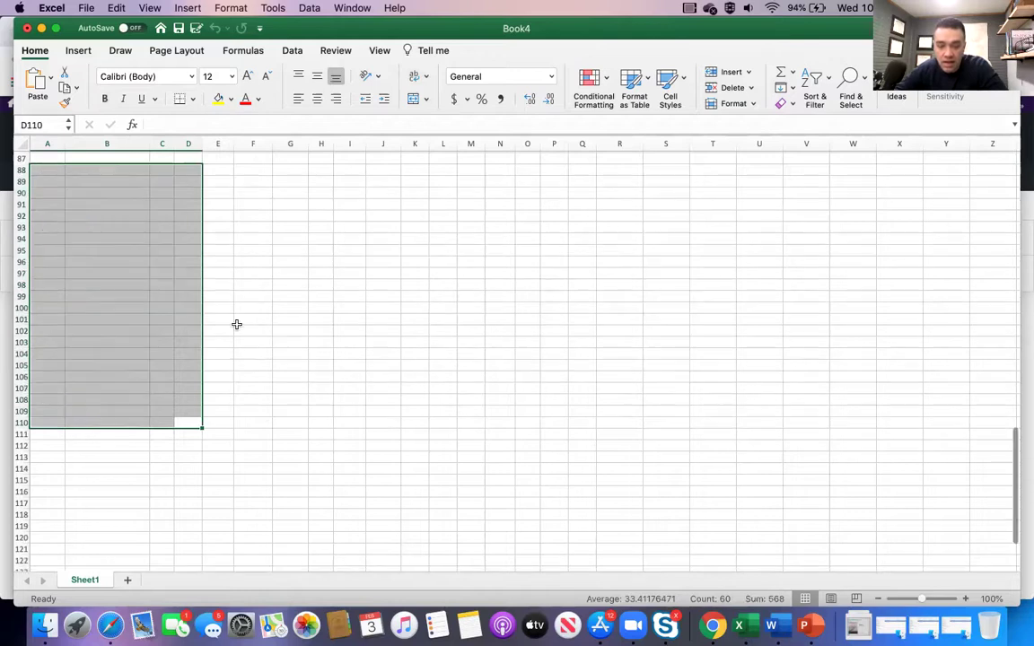
{"action": "scroll", "coordinate": [236, 324], "scroll_direction": "up", "scroll_amount": 8}
{"action": "scroll", "coordinate": [236, 324], "scroll_direction": "up", "scroll_amount": 10}
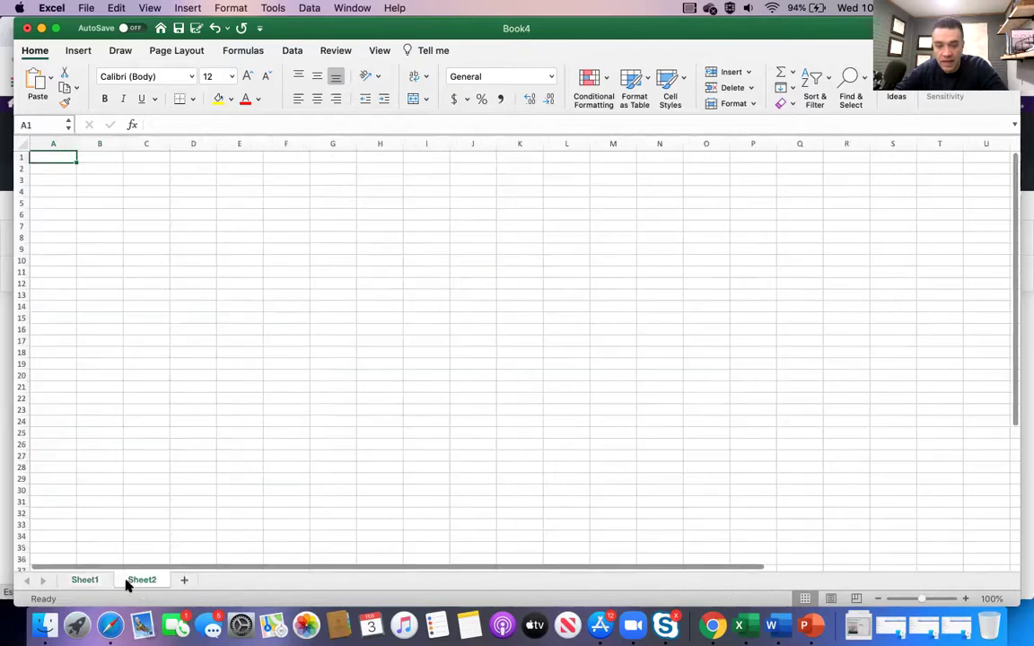
- Enter =AVERAGE(Sheet1!I3:I9) in Sheet2's D3, averaging the passing yards to 2315.14286
{"action": "left_click", "coordinate": [183, 182]}
{"action": "type", "text": "=a"}
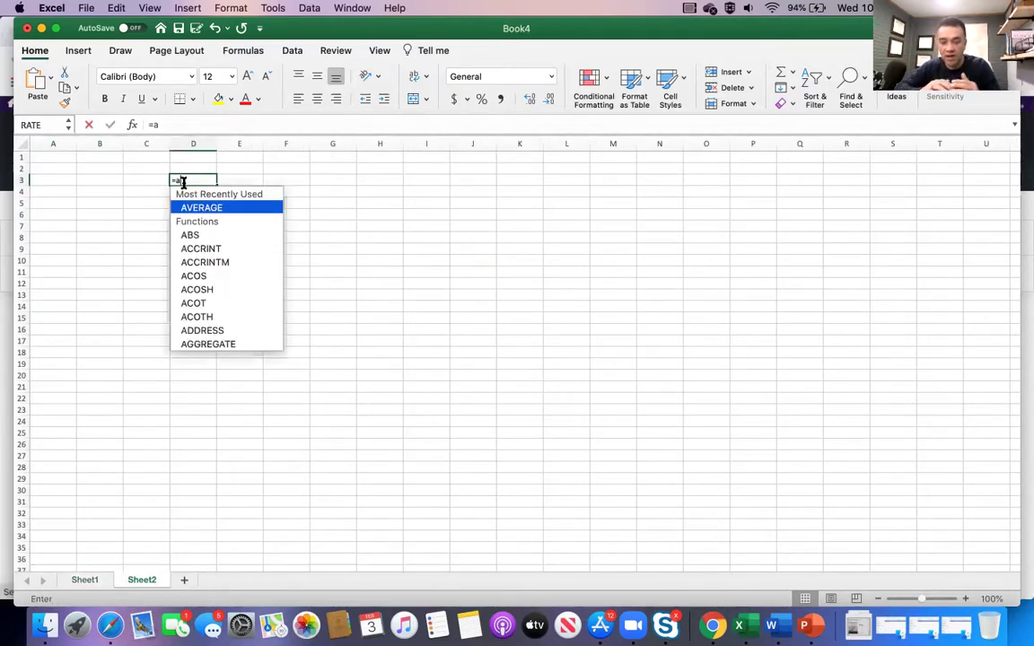
{"action": "type", "text": "verage"}
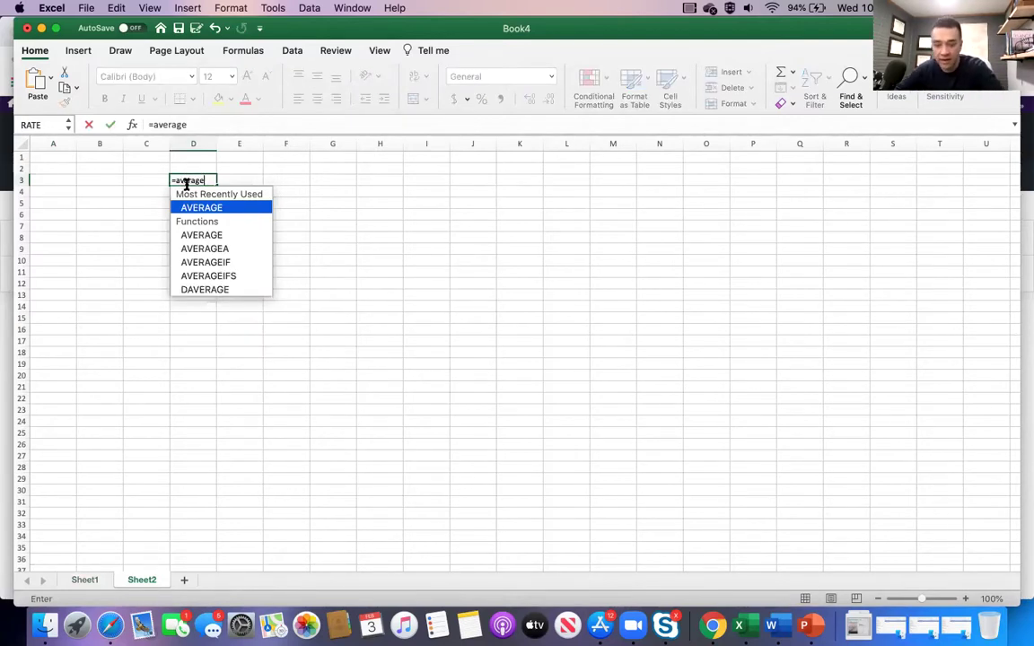
{"action": "double_click", "coordinate": [206, 208]}
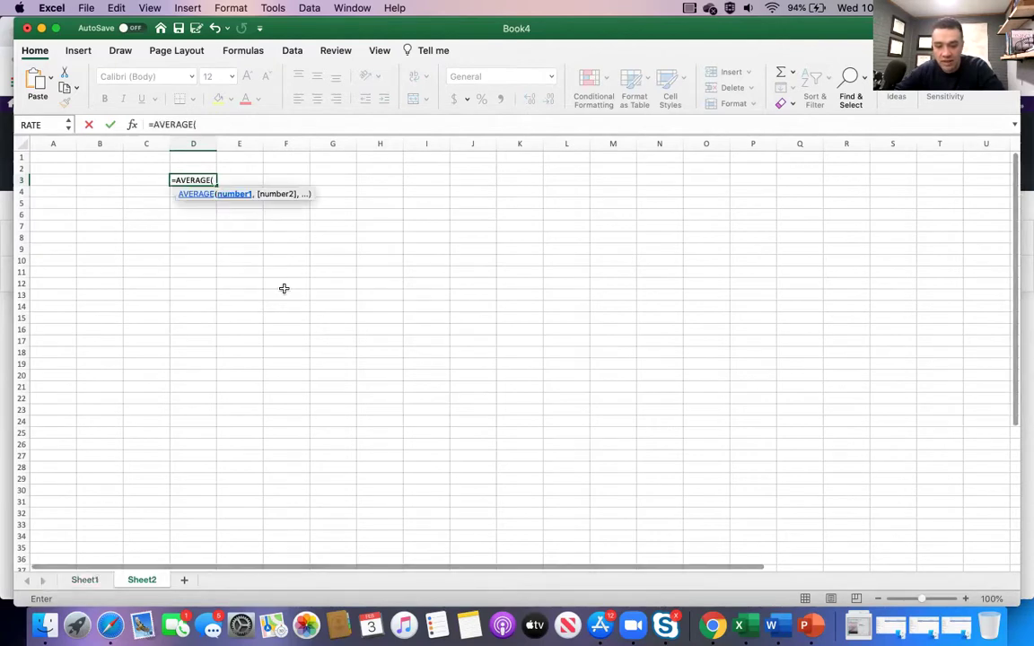
{"action": "key", "text": "ctrl+Page_Up"}
{"action": "left_click", "coordinate": [350, 180]}
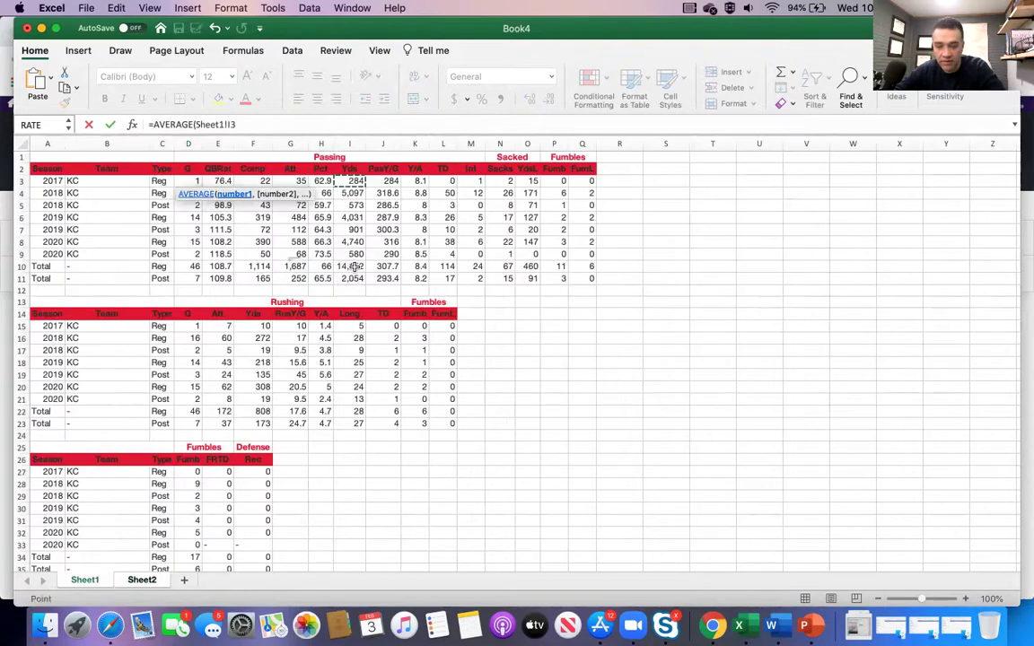
{"action": "left_click_drag", "start_coordinate": [354, 266], "coordinate": [354, 260]}
{"action": "key", "text": "Return"}
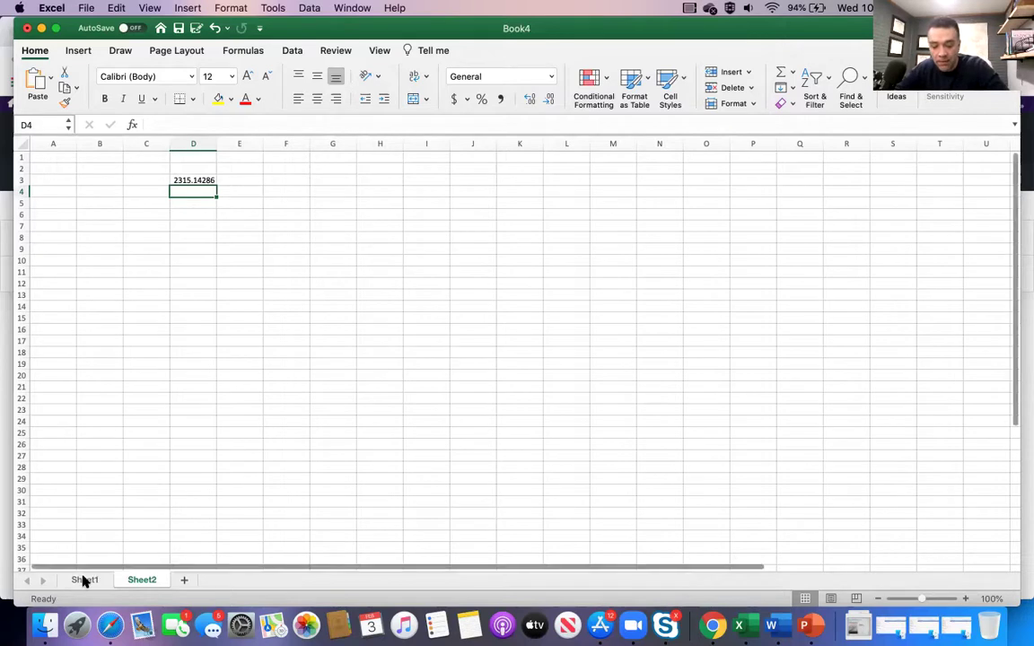
- Return to Sheet1 and re-pull the imported Yahoo stats tables with Refresh All
{"action": "key", "text": "ctrl+Page_Up"}
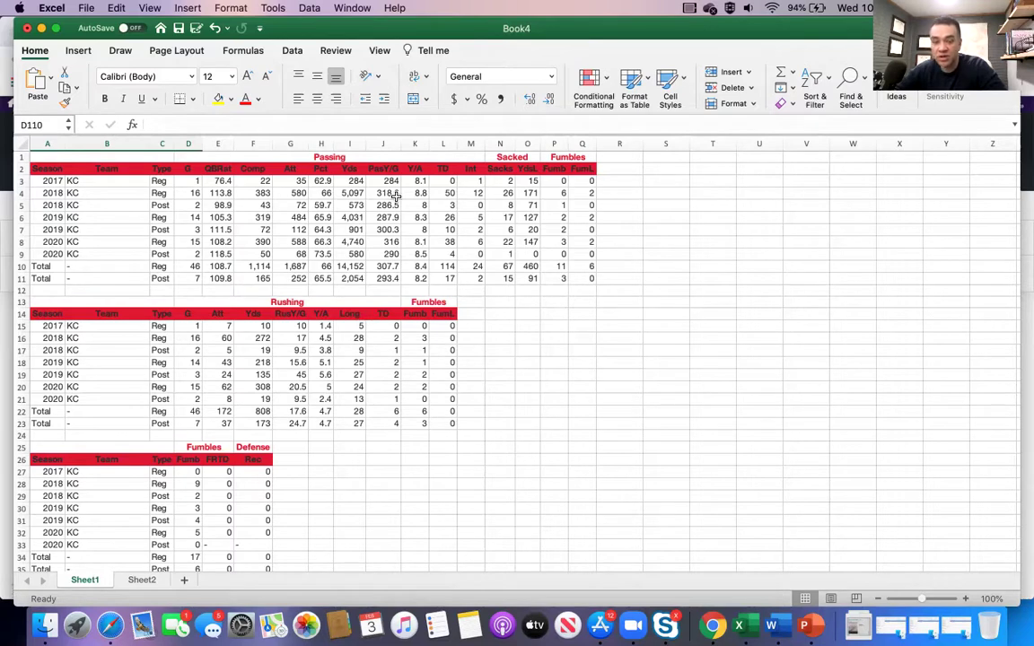
{"action": "left_click", "coordinate": [290, 52]}
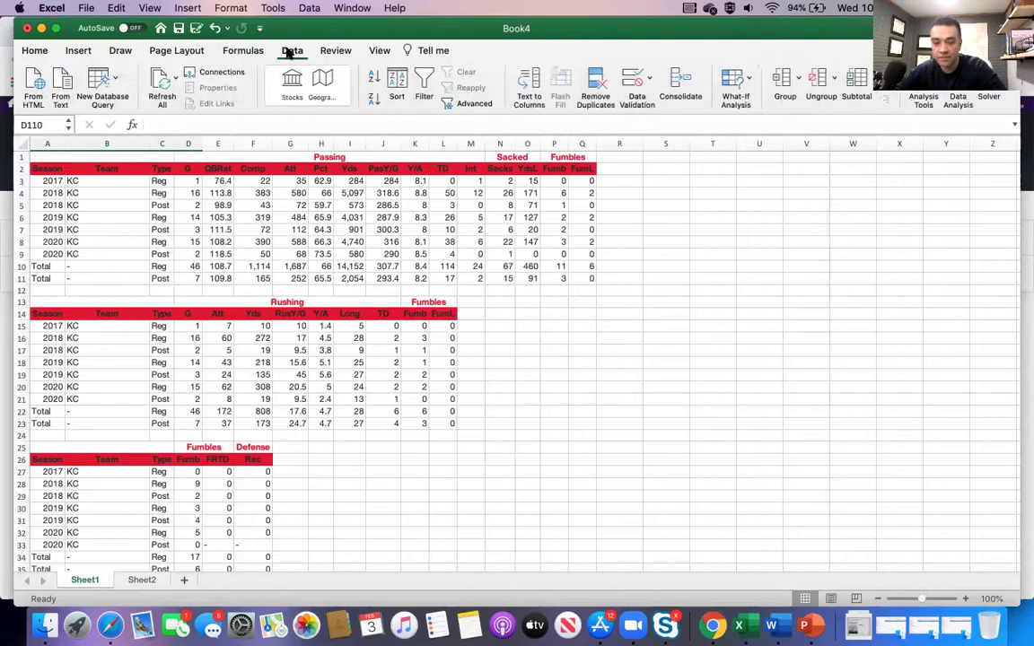
{"action": "left_click", "coordinate": [162, 83]}
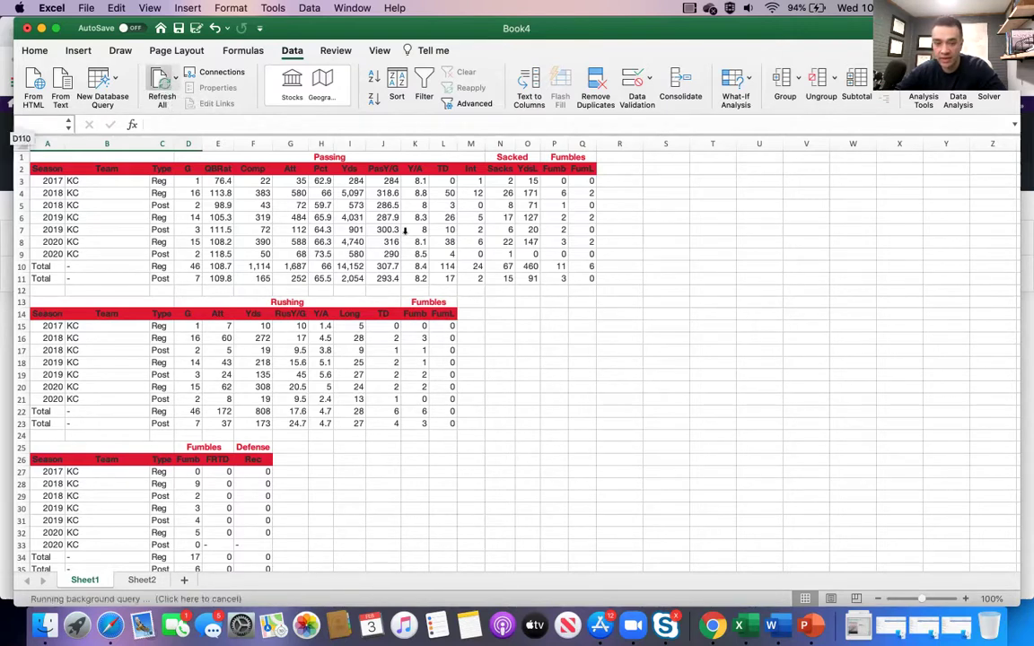